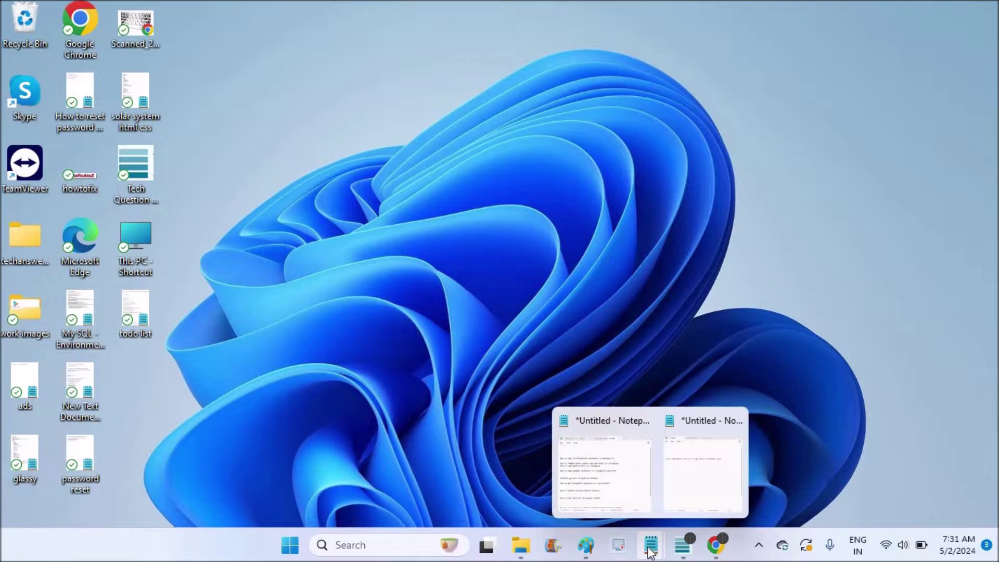
# Step: Show the Notepad notes and select the title 'How to Add Desktop Shortcut of Edge Browser on Windows 10,11'
pyautogui.click(694, 486)
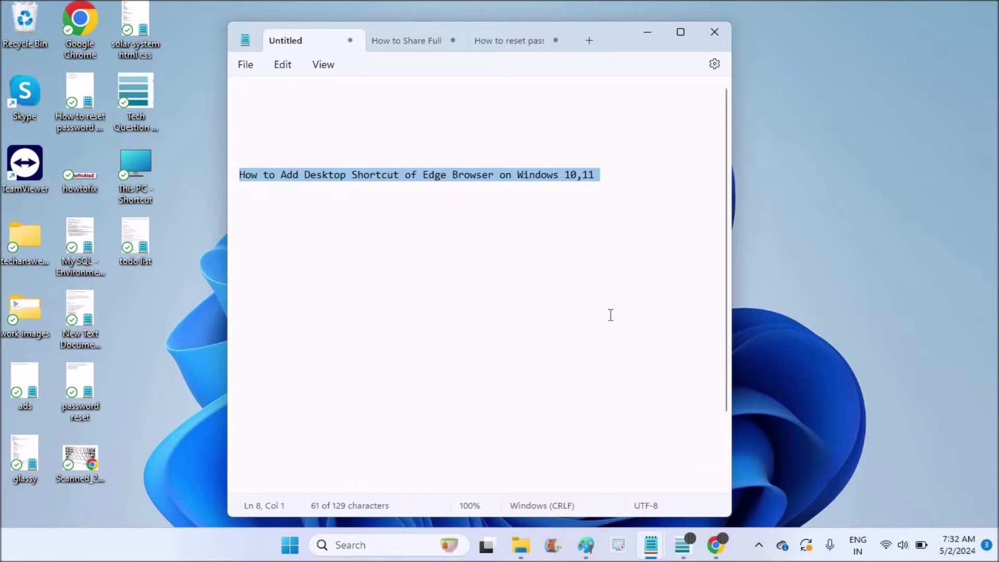
pyautogui.click(498, 248)
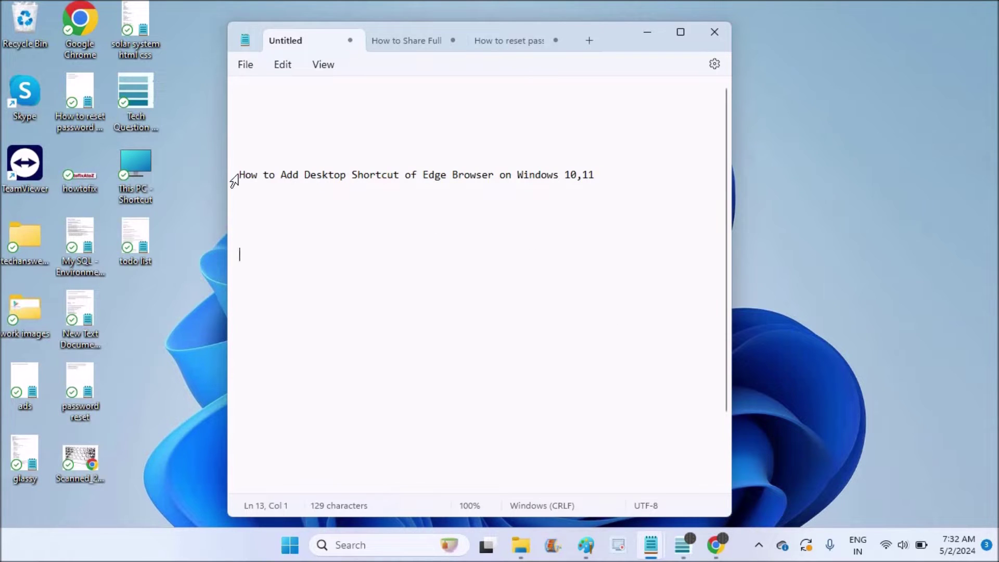
pyautogui.moveTo(244, 177); pyautogui.dragTo(554, 185)
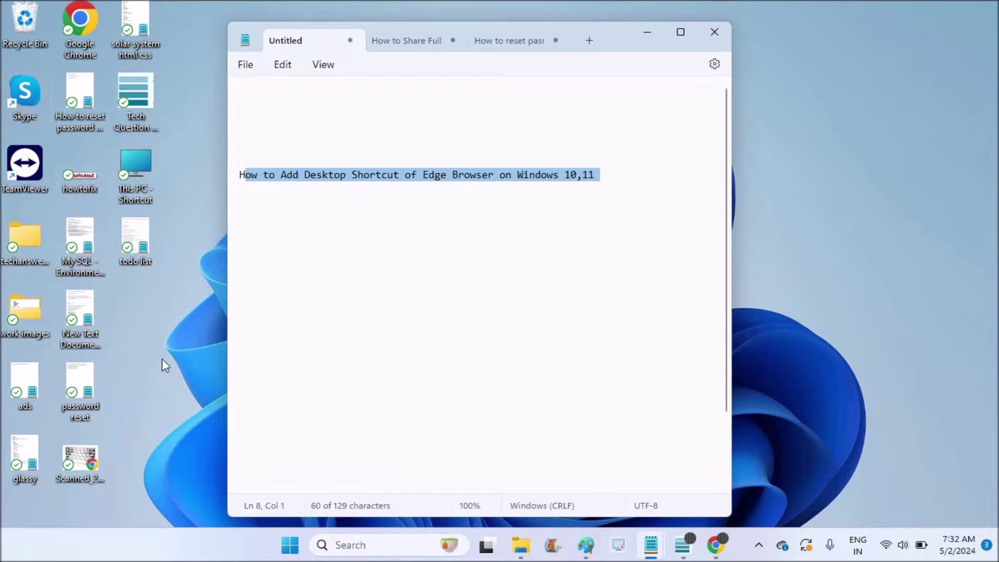
pyautogui.click(113, 444)
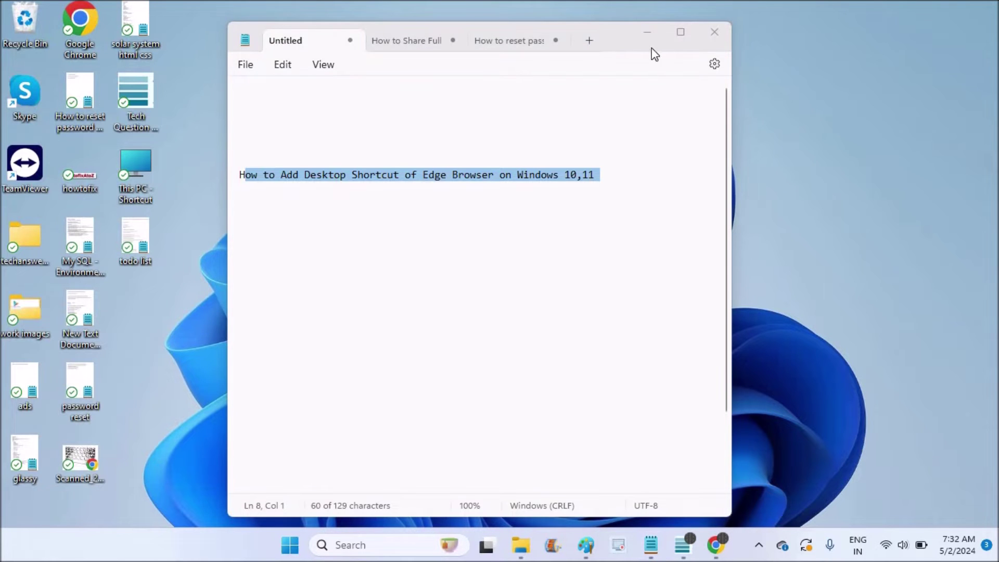
# Step: Search Windows for 'edge' and open the Microsoft Edge result's file location
pyautogui.click(646, 32)
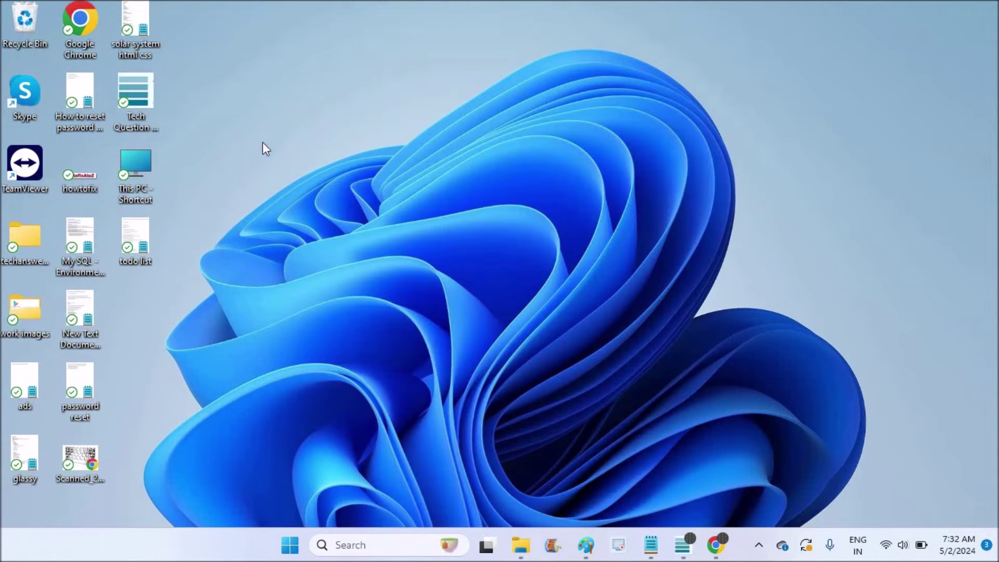
pyautogui.click(372, 546)
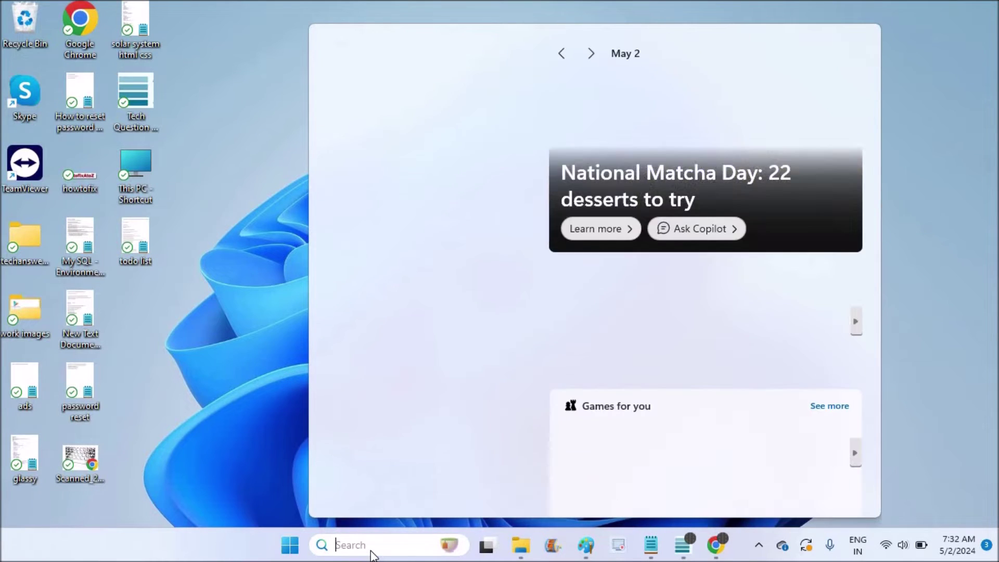
pyautogui.write('edge')
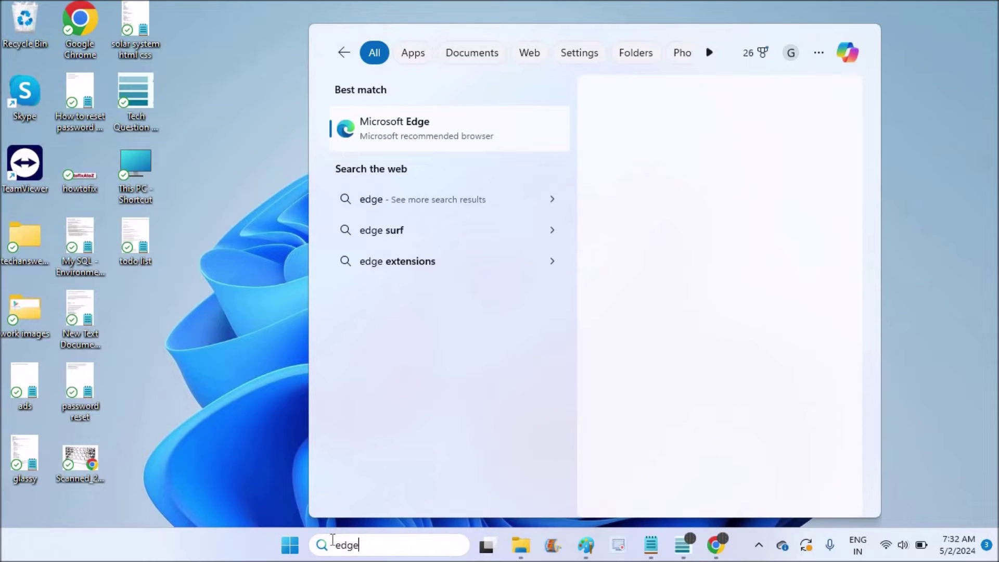
pyautogui.rightClick(471, 120)
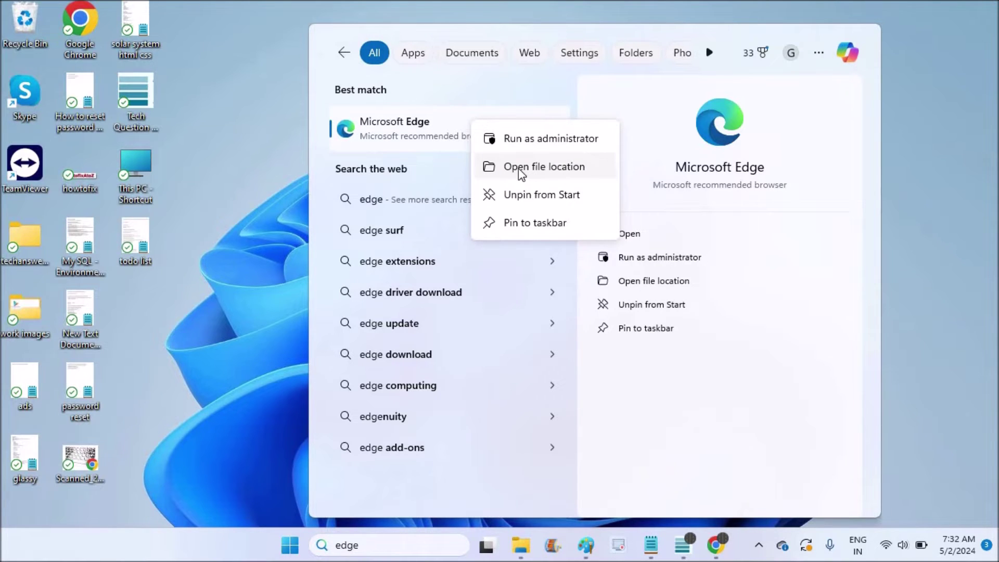
pyautogui.click(520, 168)
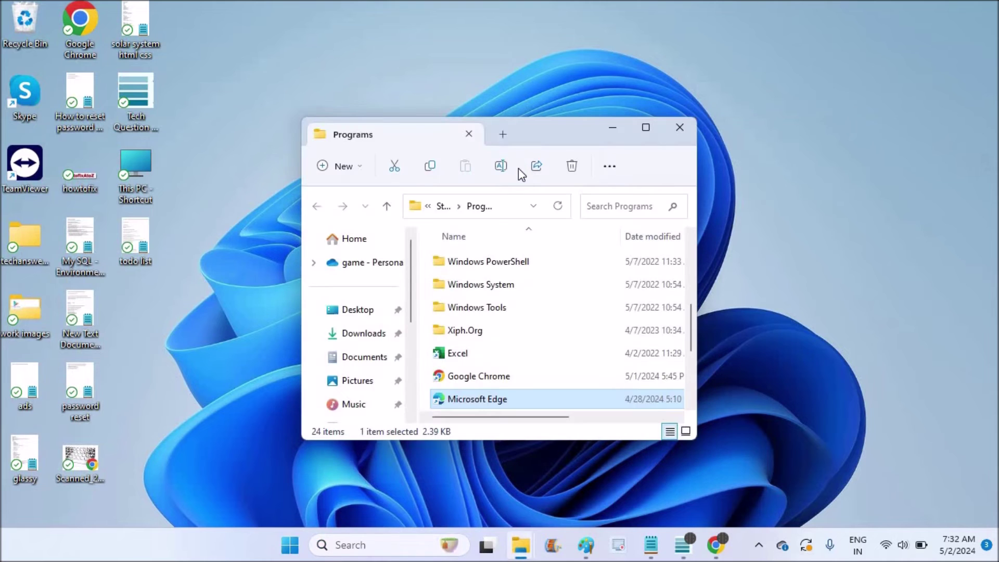
# Step: Send the Microsoft Edge shortcut to Desktop (create shortcut) and close the Programs folder
pyautogui.click(647, 127)
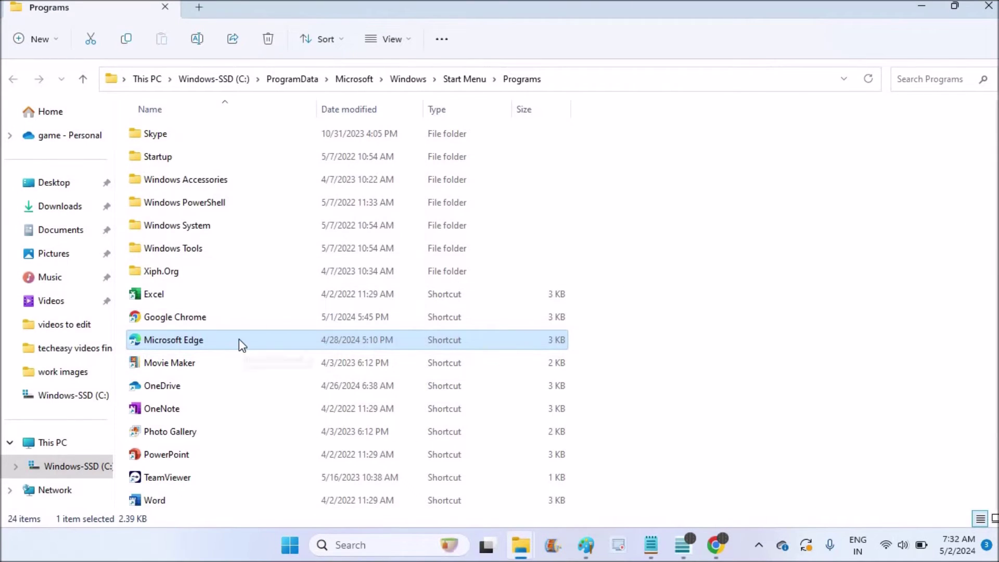
pyautogui.rightClick(238, 339)
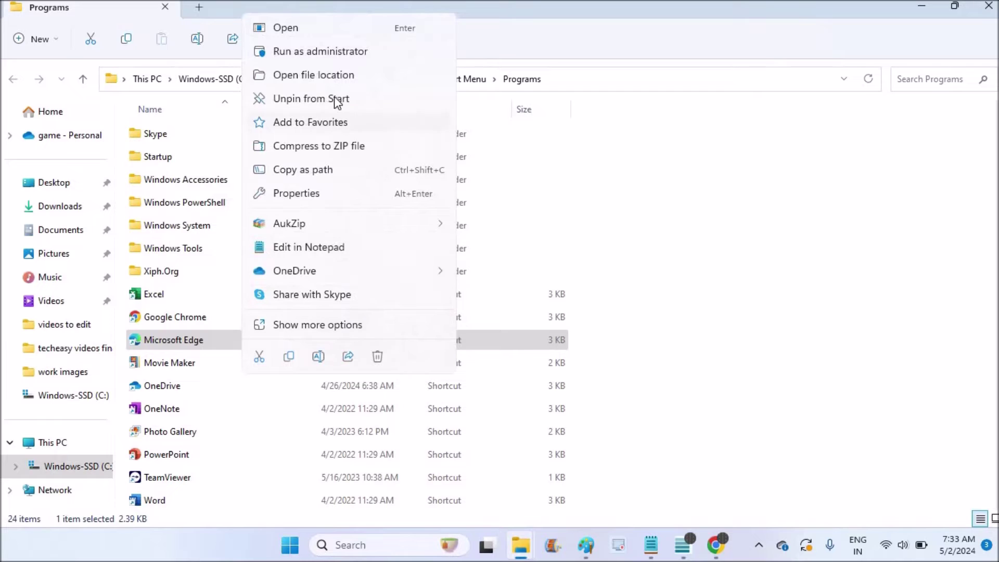
pyautogui.click(355, 328)
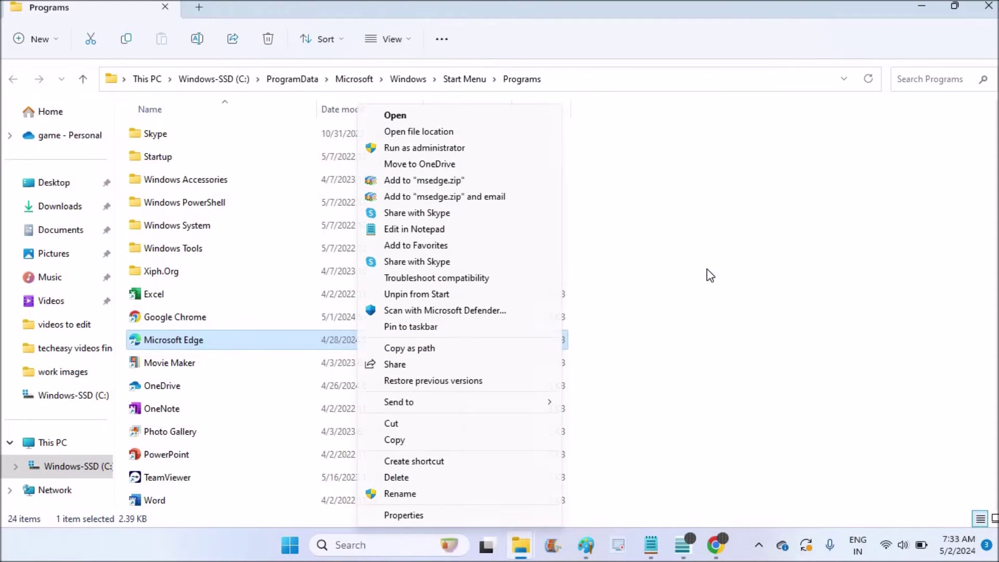
pyautogui.moveTo(399, 403)
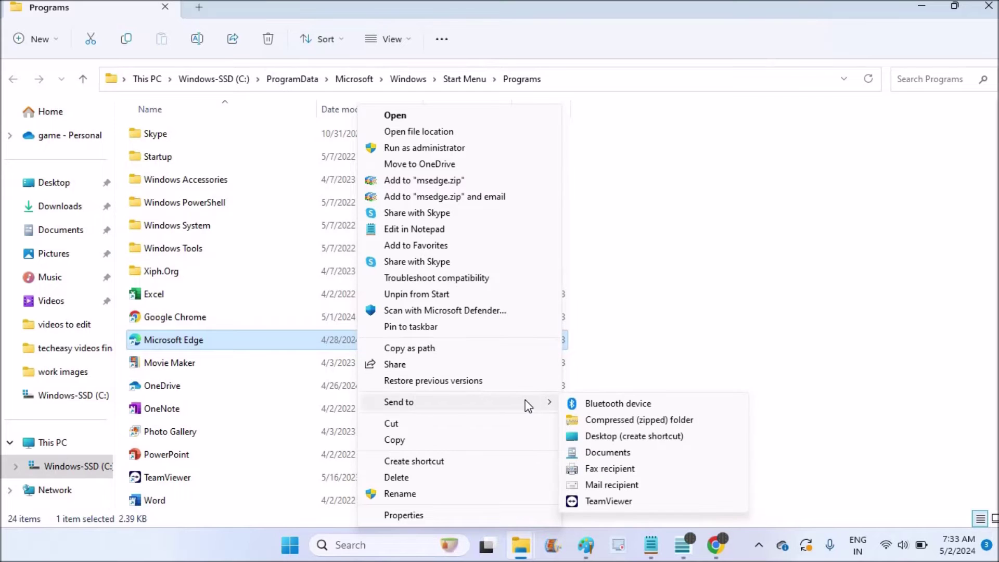
pyautogui.click(662, 440)
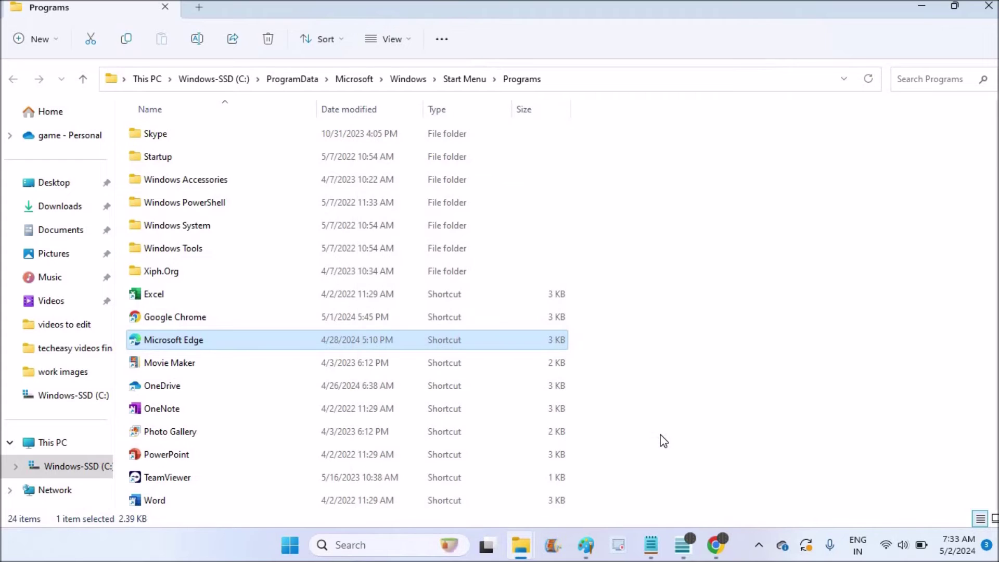
pyautogui.click(987, 13)
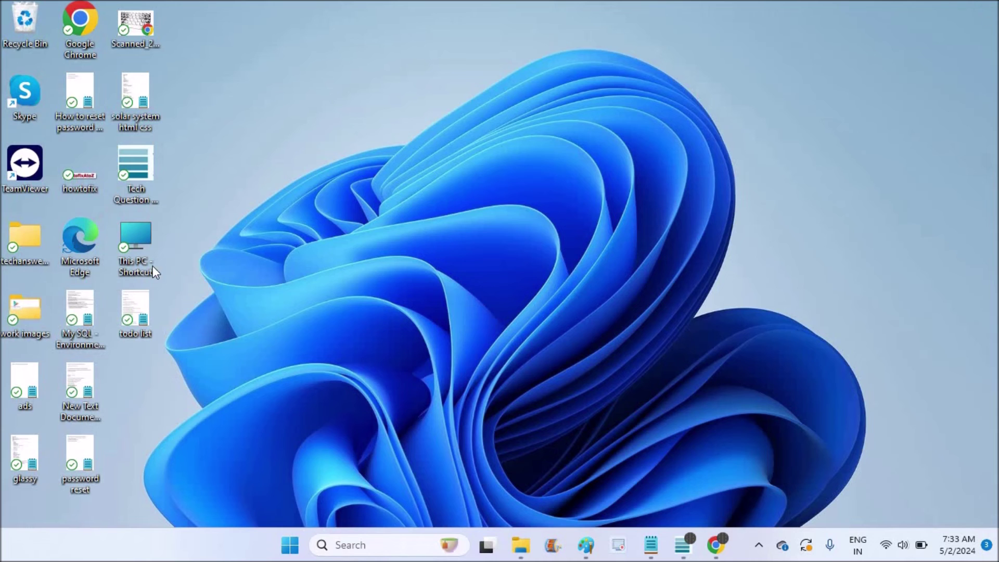
pyautogui.doubleClick(92, 252)
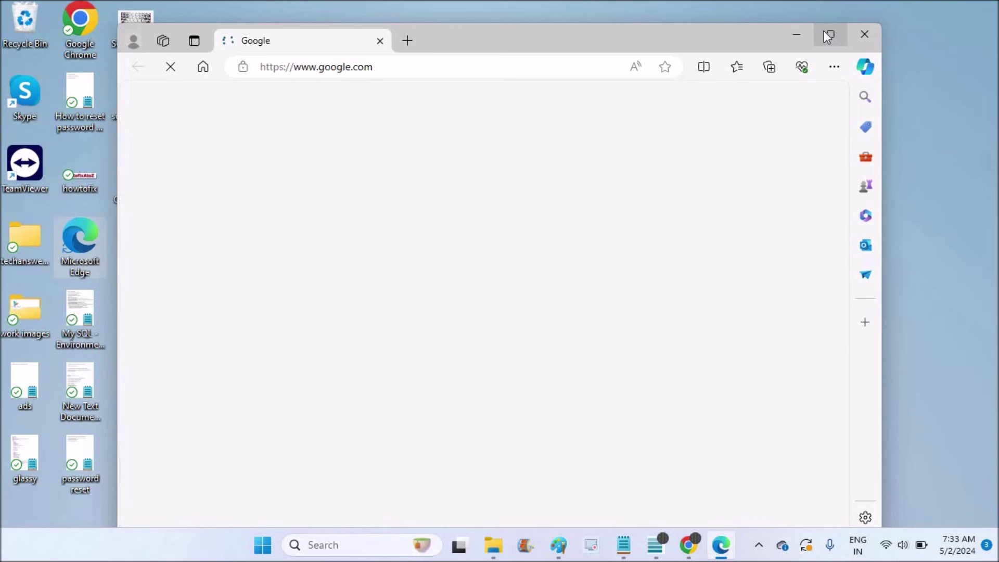
pyautogui.click(827, 36)
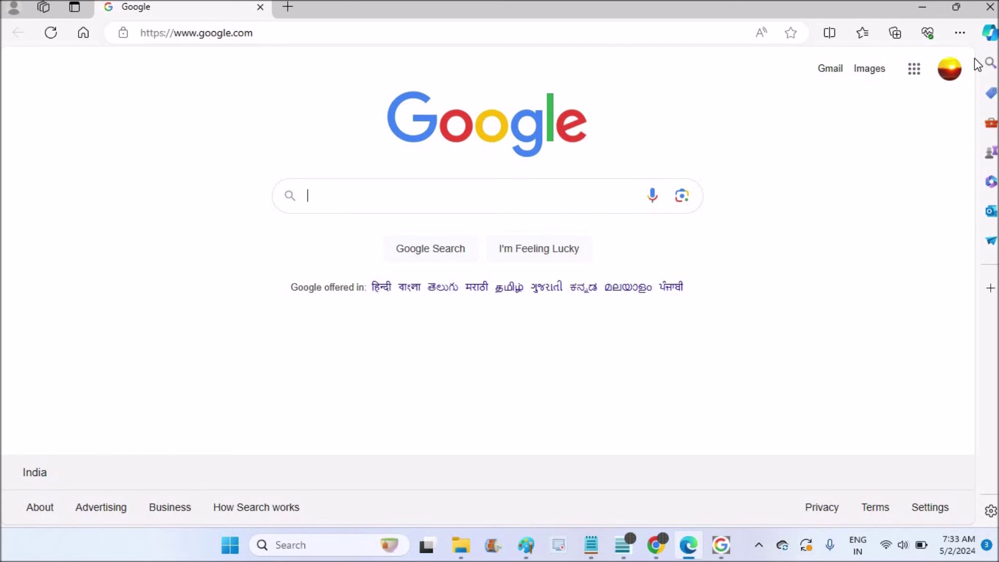
pyautogui.click(994, 9)
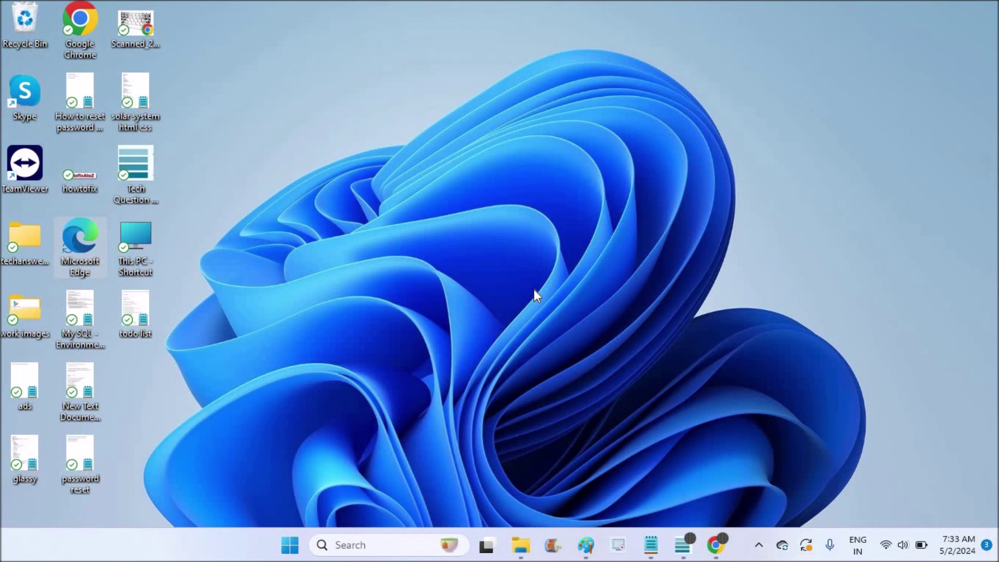